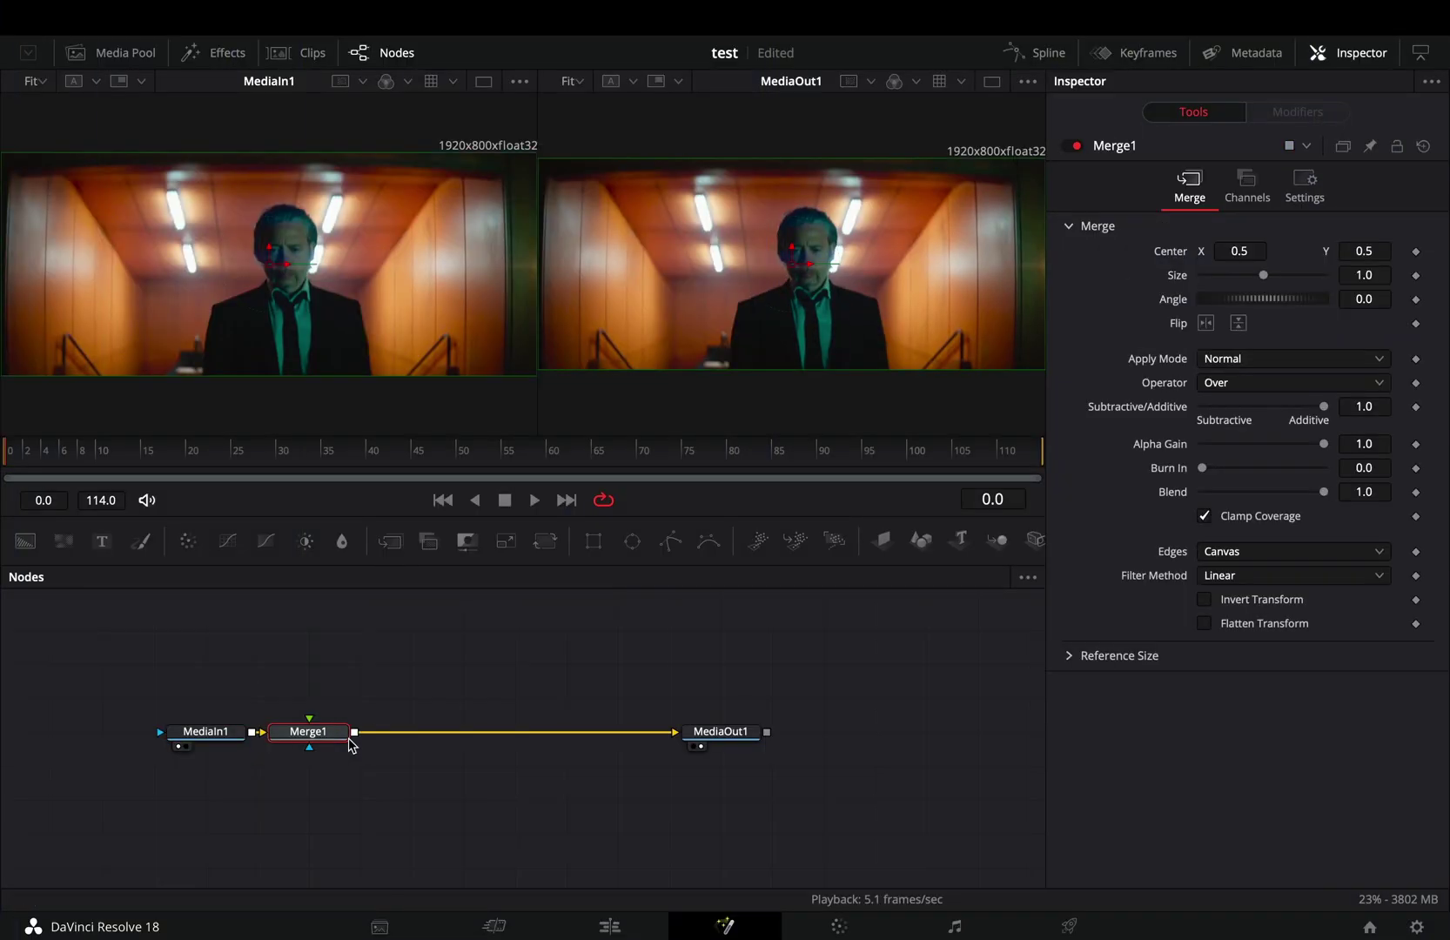
Step: Insert Merge1 between MediaIn1 and MediaOut1, and add a Duplicate1 node fed by MediaIn1
drag(351, 740, 466, 740)
click(284, 661)
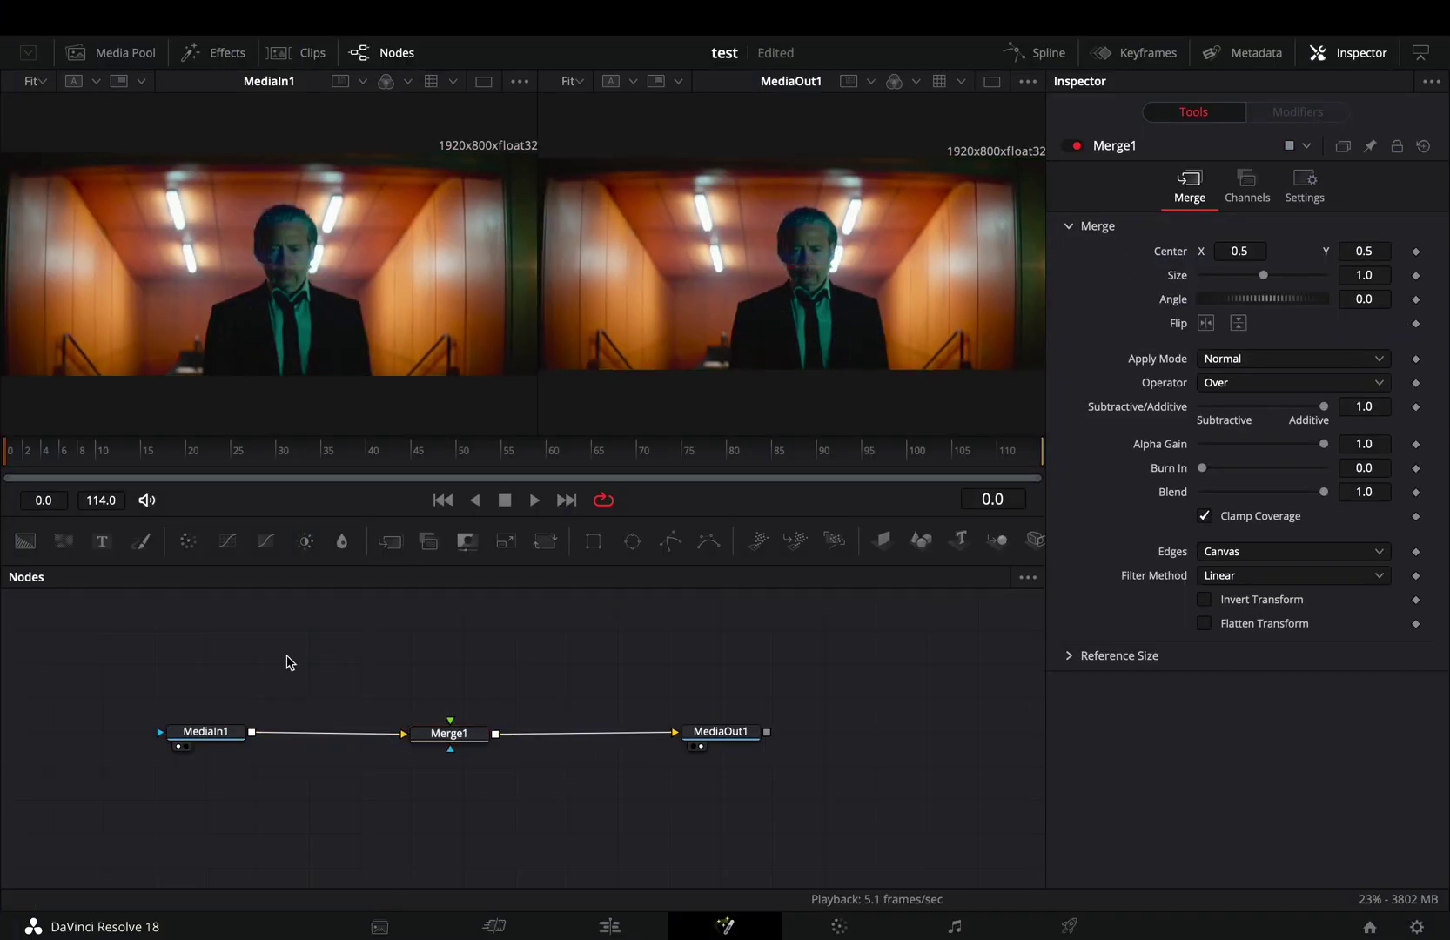
key(shift+space)
text(dupli)
key(Down)
key(Return)
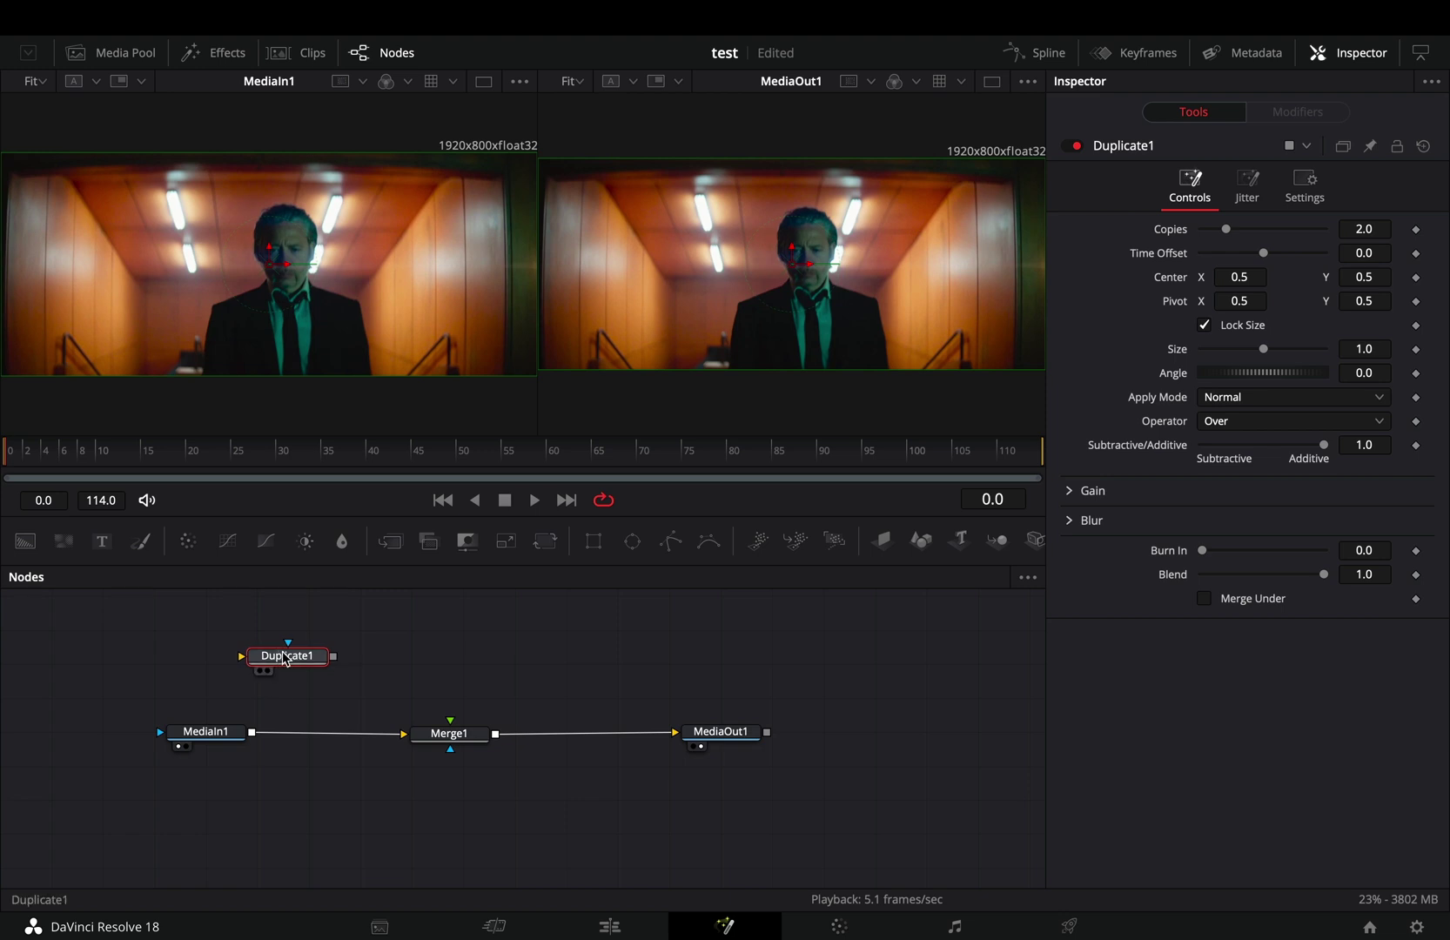
drag(284, 659, 328, 659)
drag(253, 733, 285, 662)
key(1)
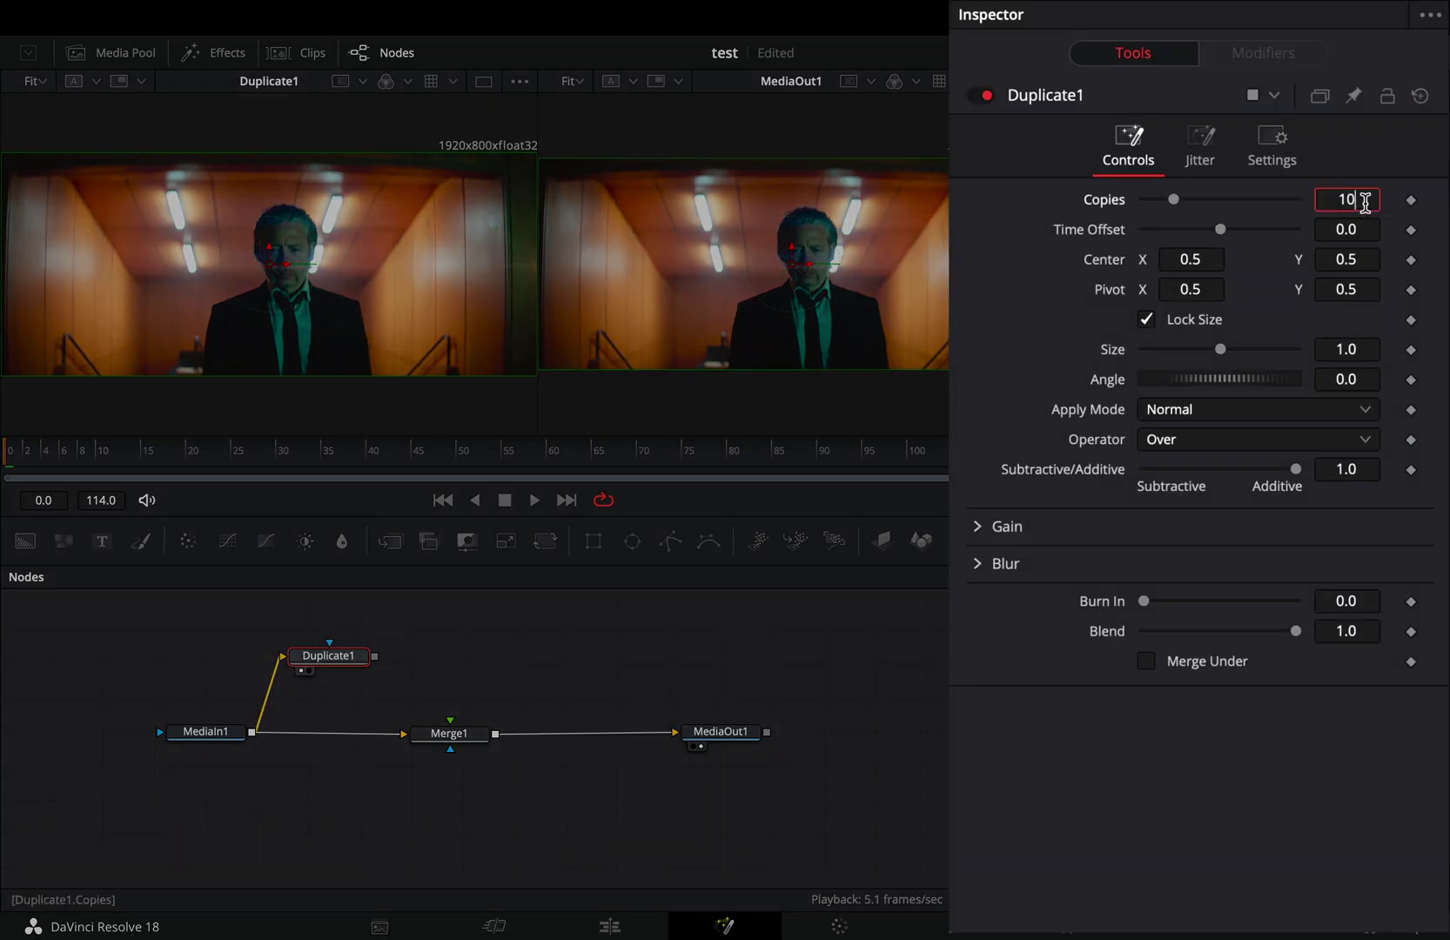
click(1347, 199)
text(10)
Step: Give Duplicate1 10 copies, -1 time offset, 0.6 blend and a slight blur
key(Tab)
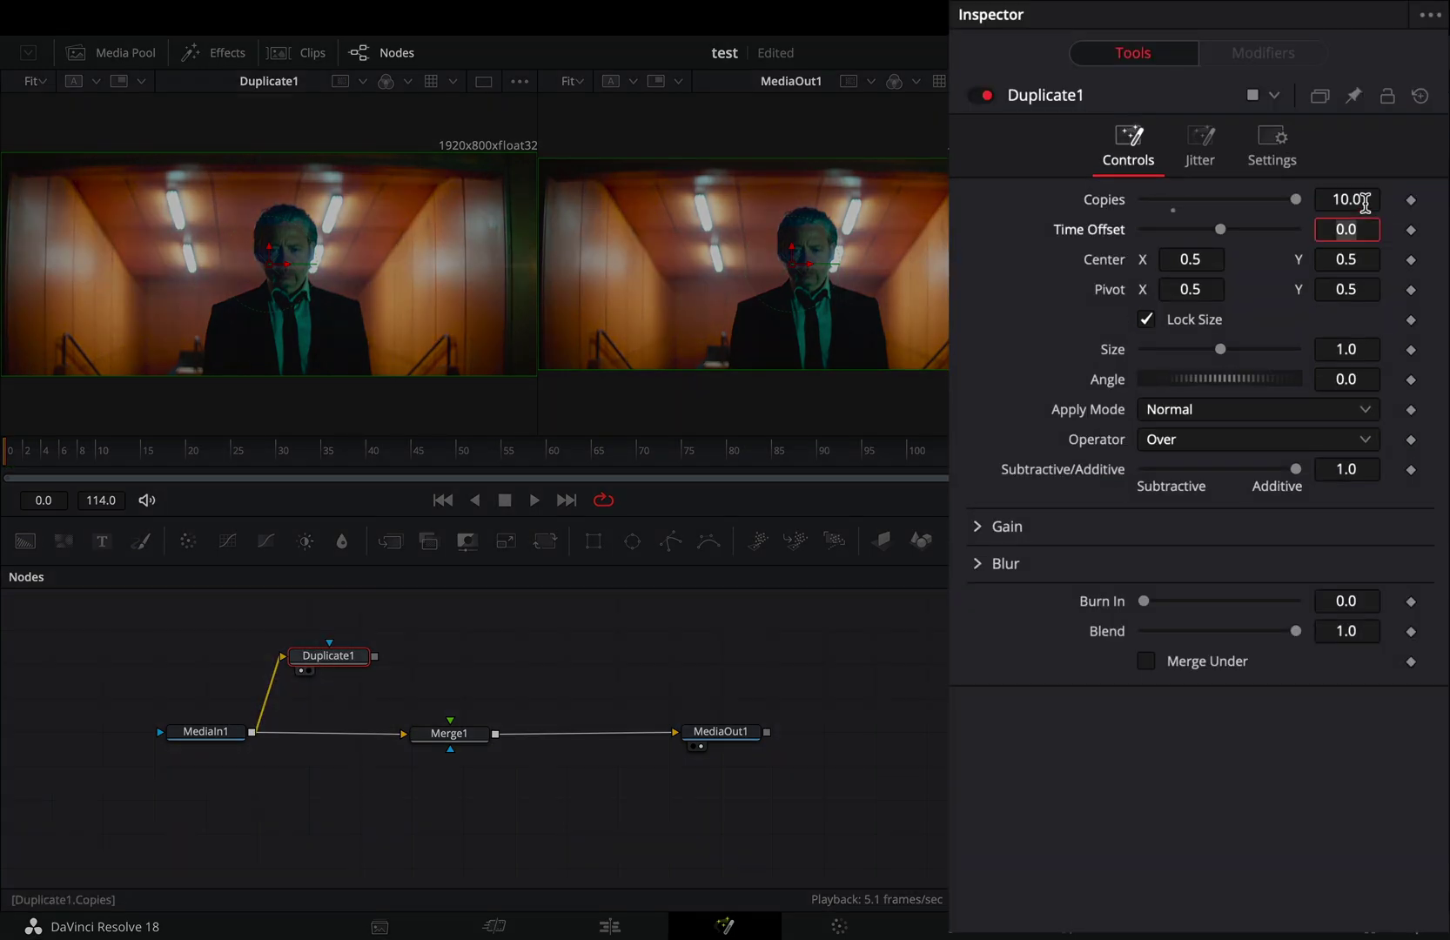
key(Tab)
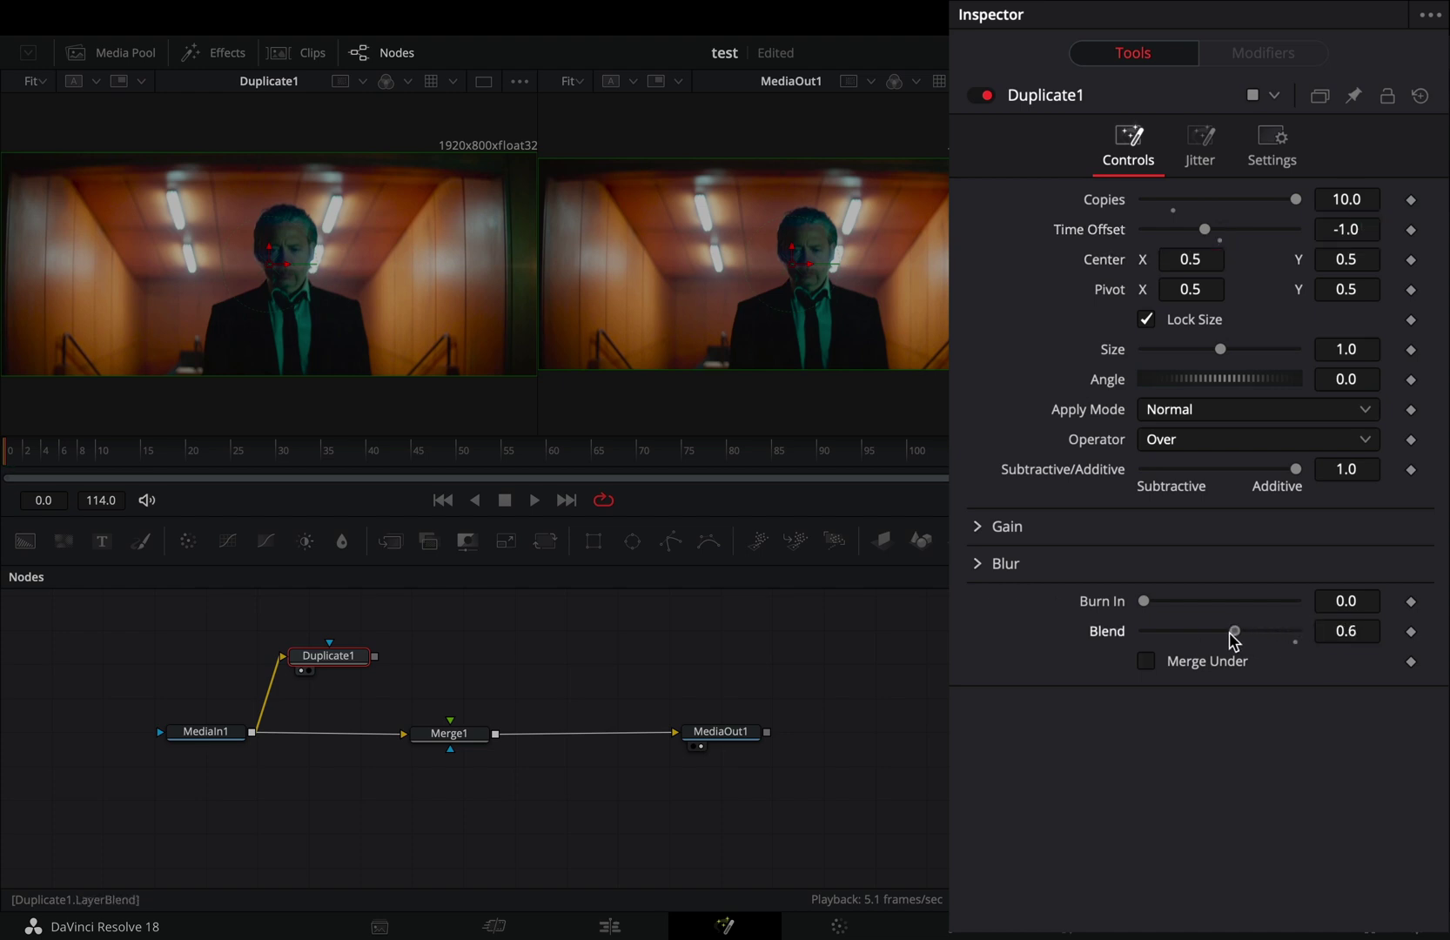
click(982, 567)
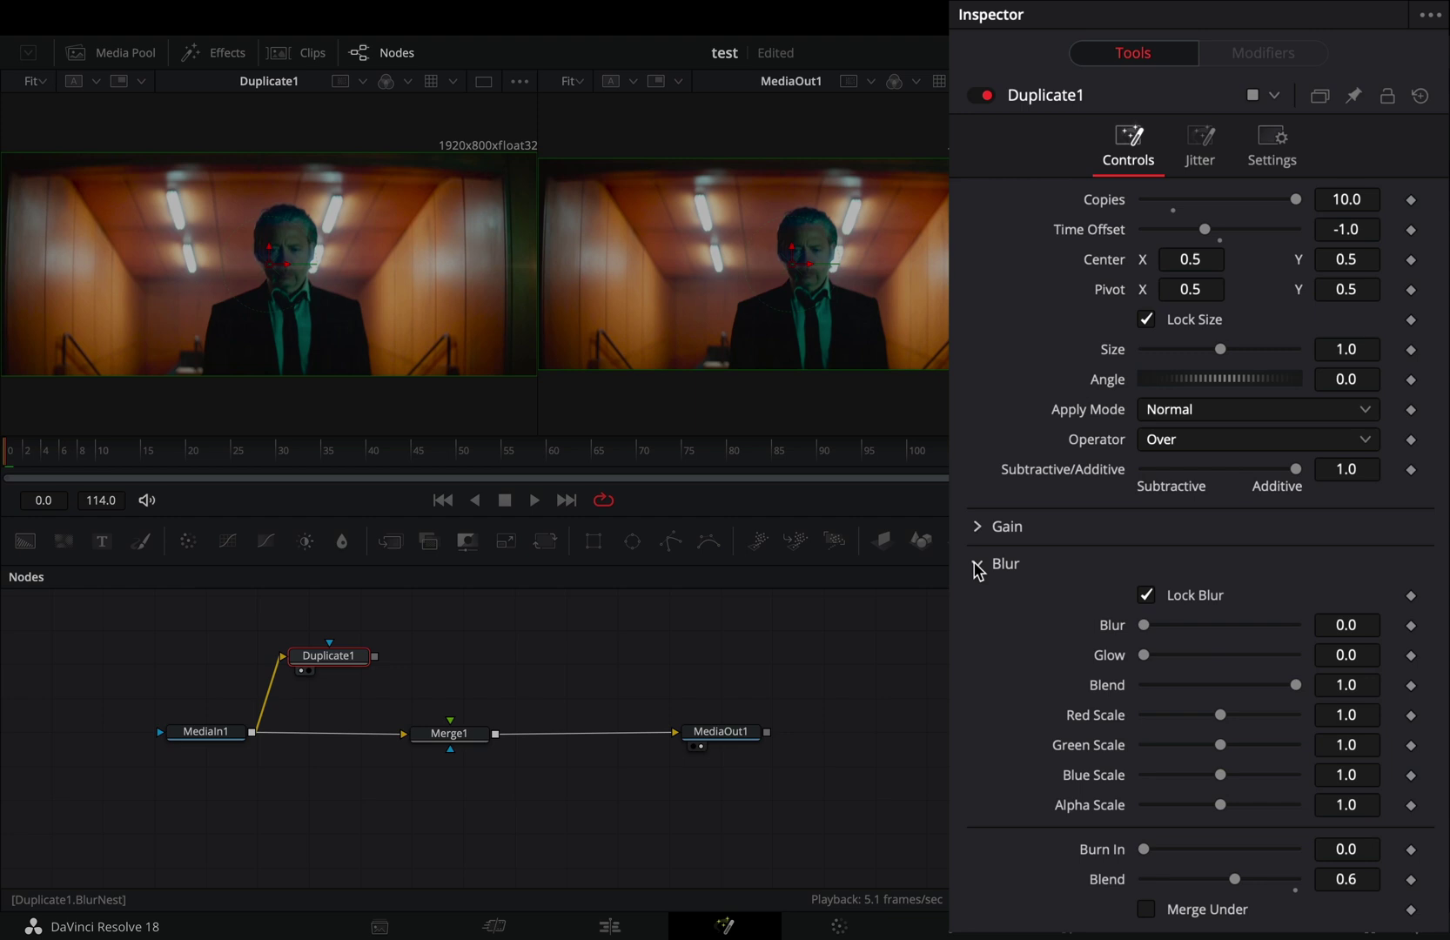
drag(1144, 626, 1151, 635)
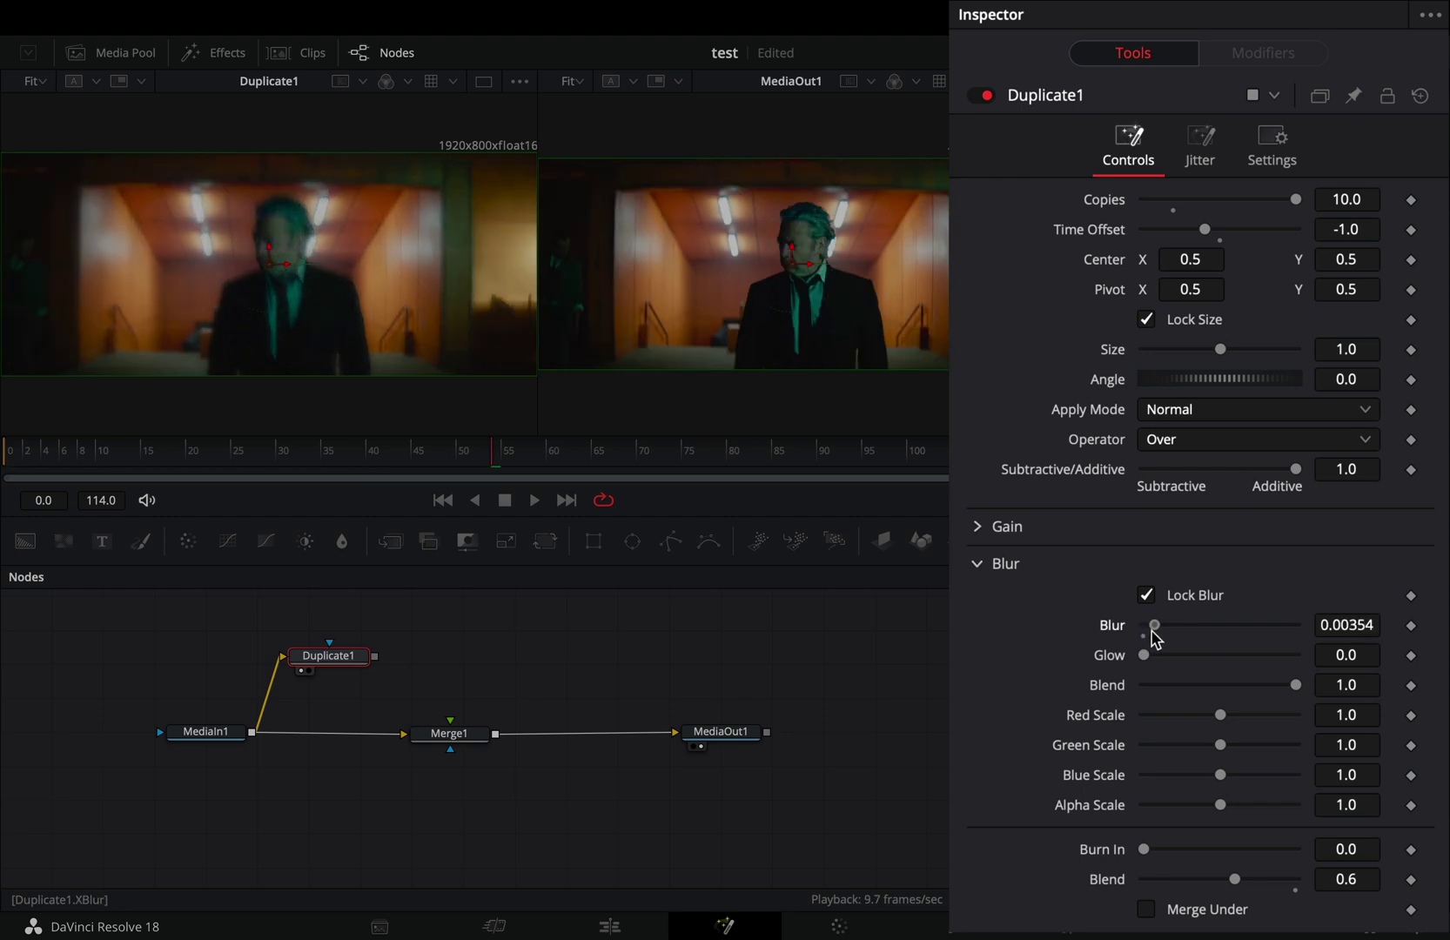
Step: Add a Shake modifier to Duplicate1's Center ranging from 0.45 to 0.55
right_click(1116, 268)
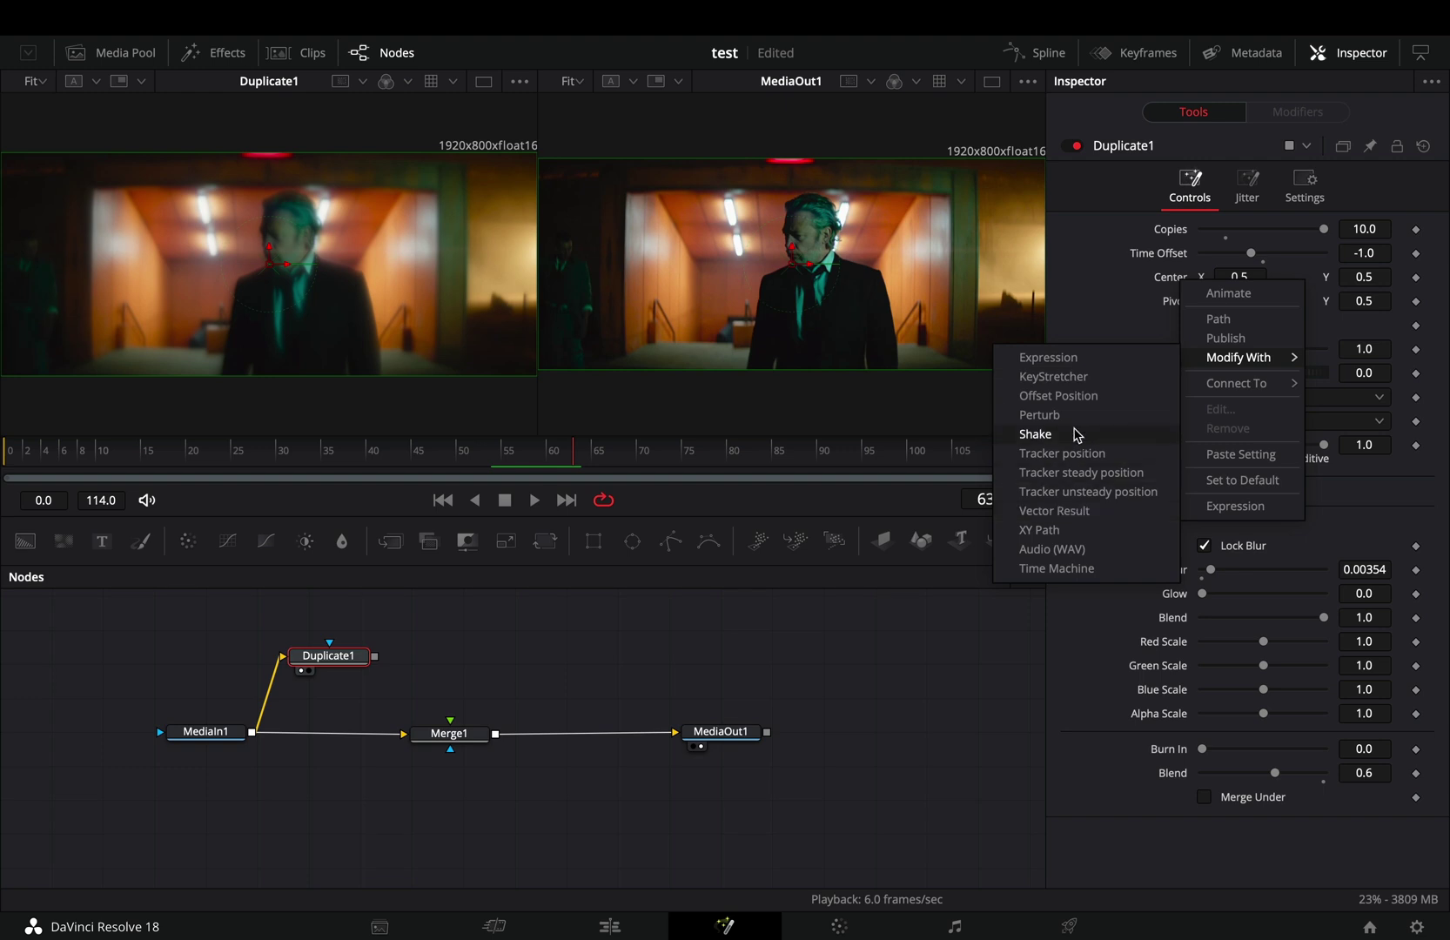
click(1074, 435)
click(1240, 58)
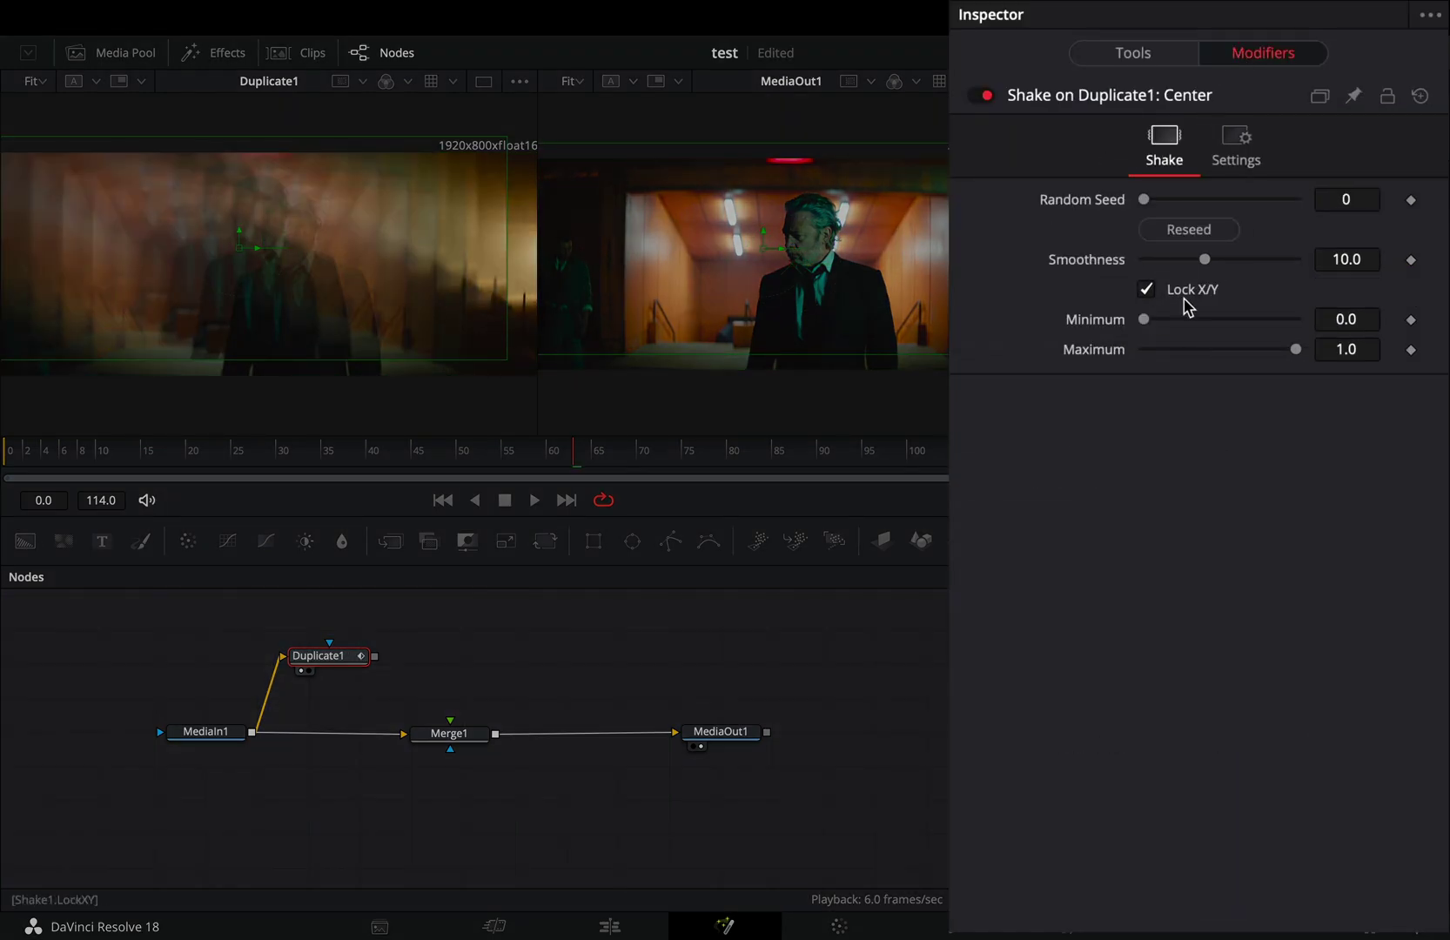
drag(1144, 320, 1203, 321)
drag(1296, 349, 1220, 349)
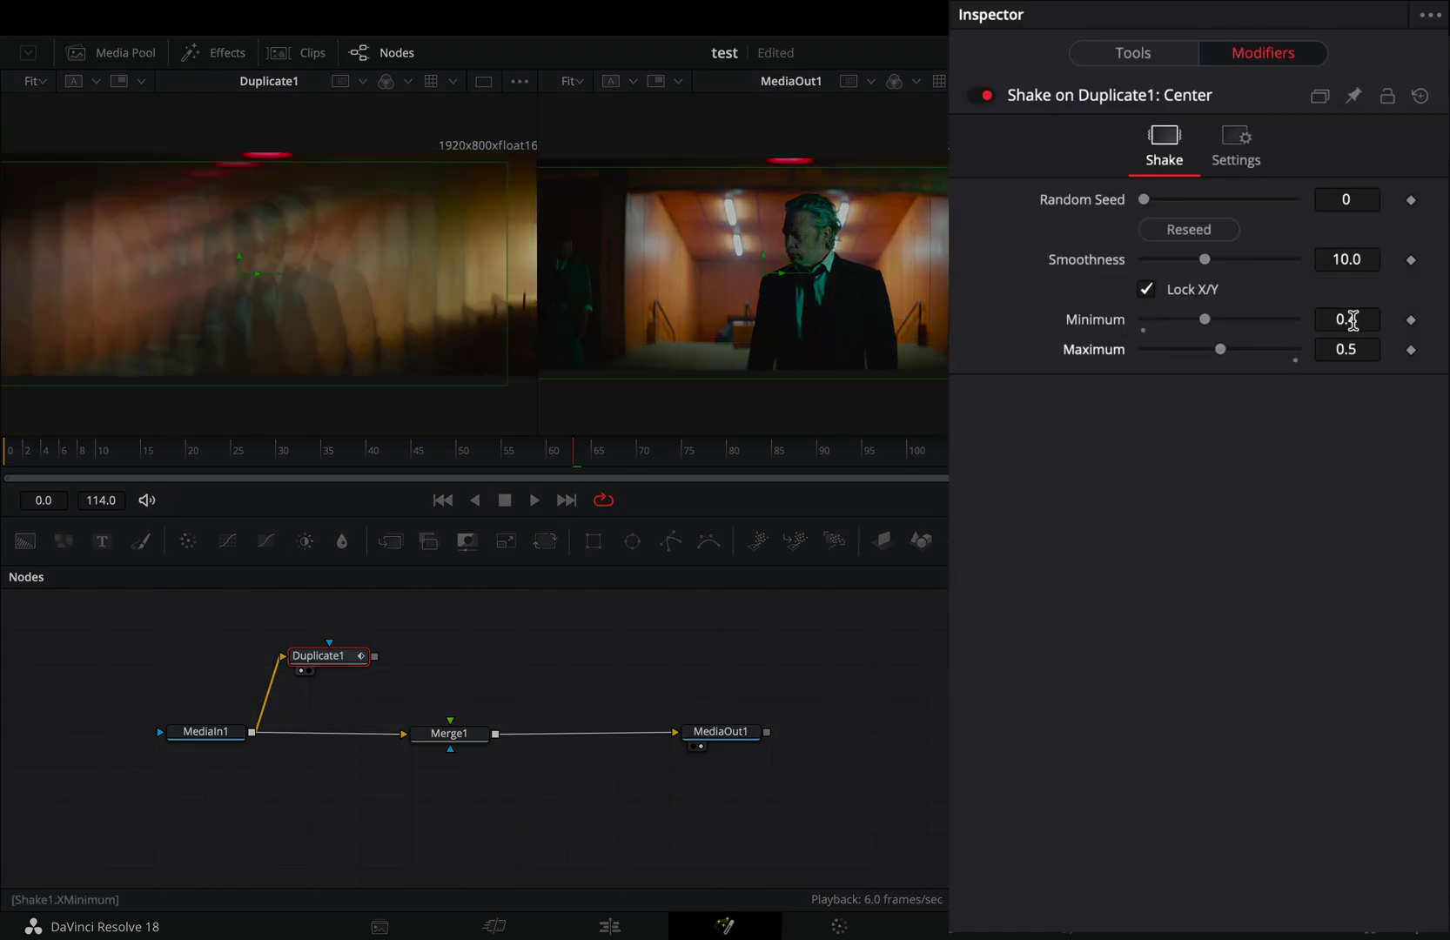
text(5)
key(Tab)
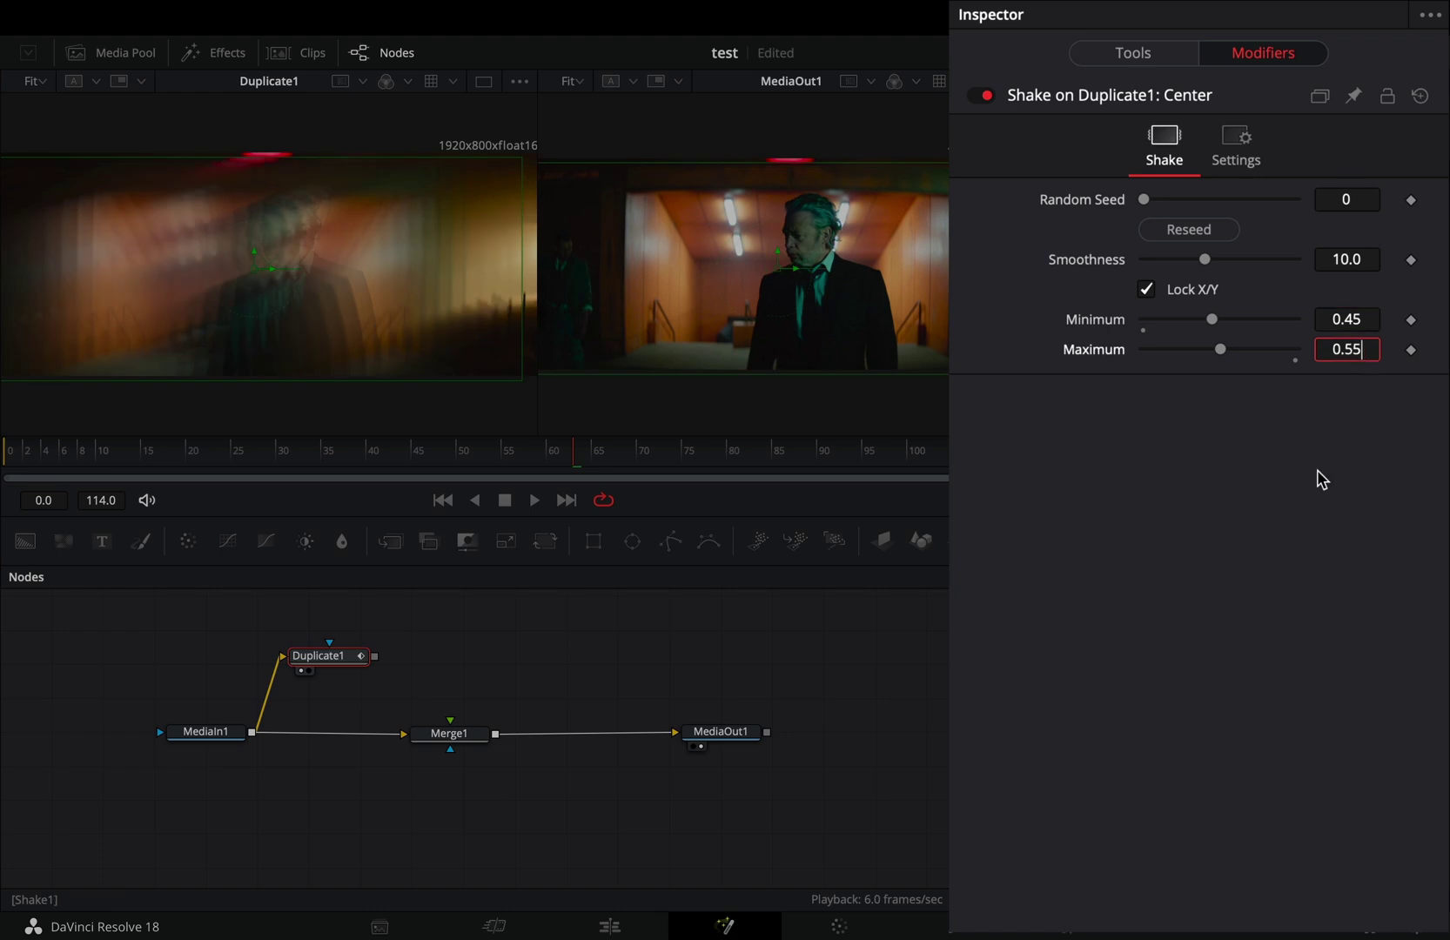
Step: Reseed the shake pattern and set its smoothness to 8
click(1189, 228)
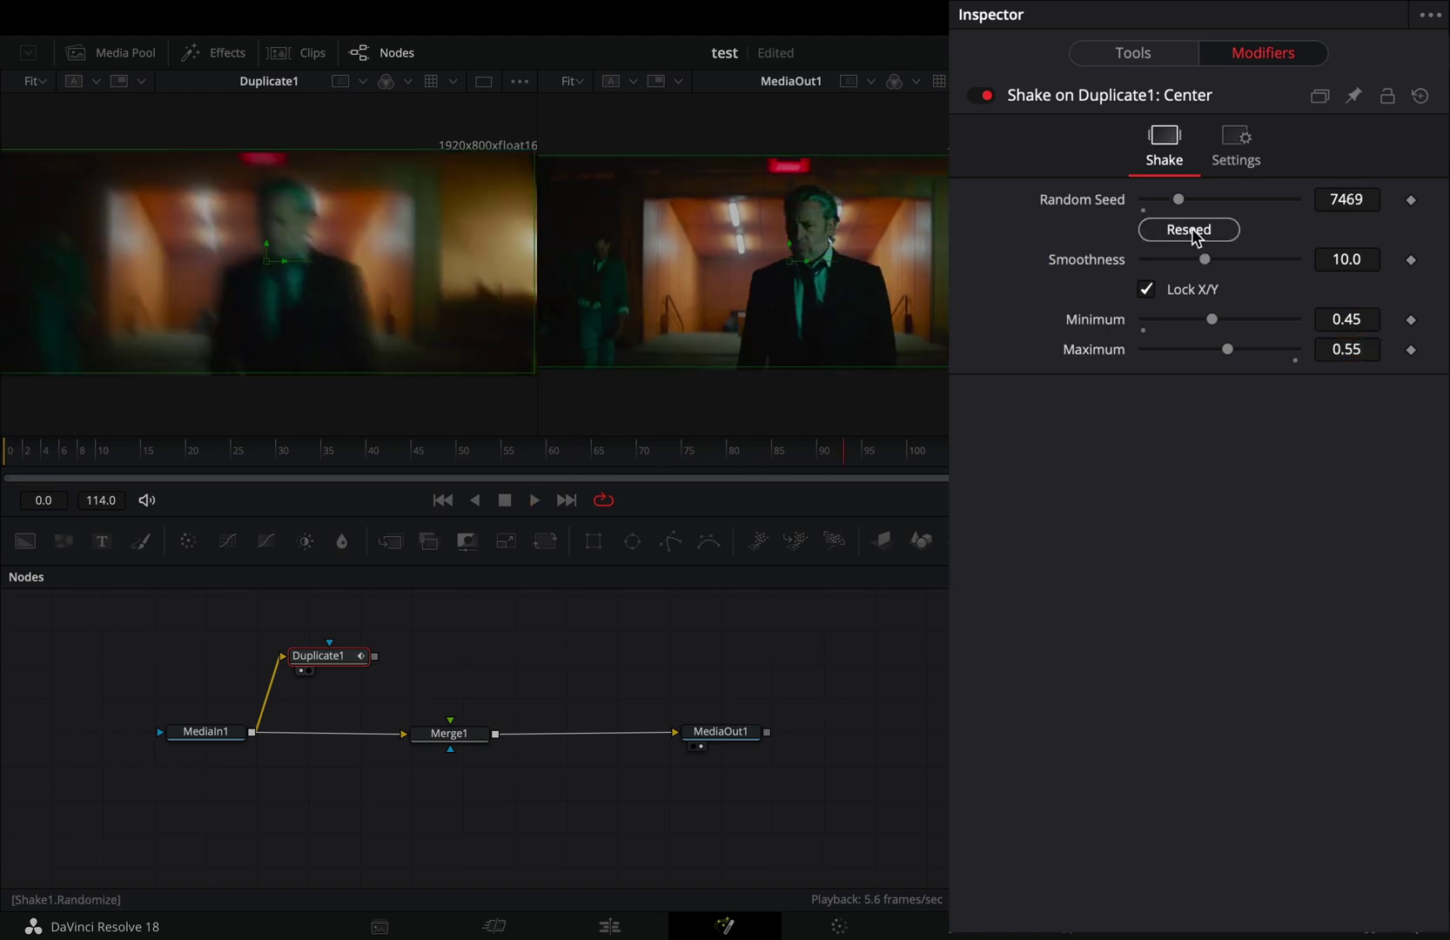
click(1192, 230)
click(1194, 230)
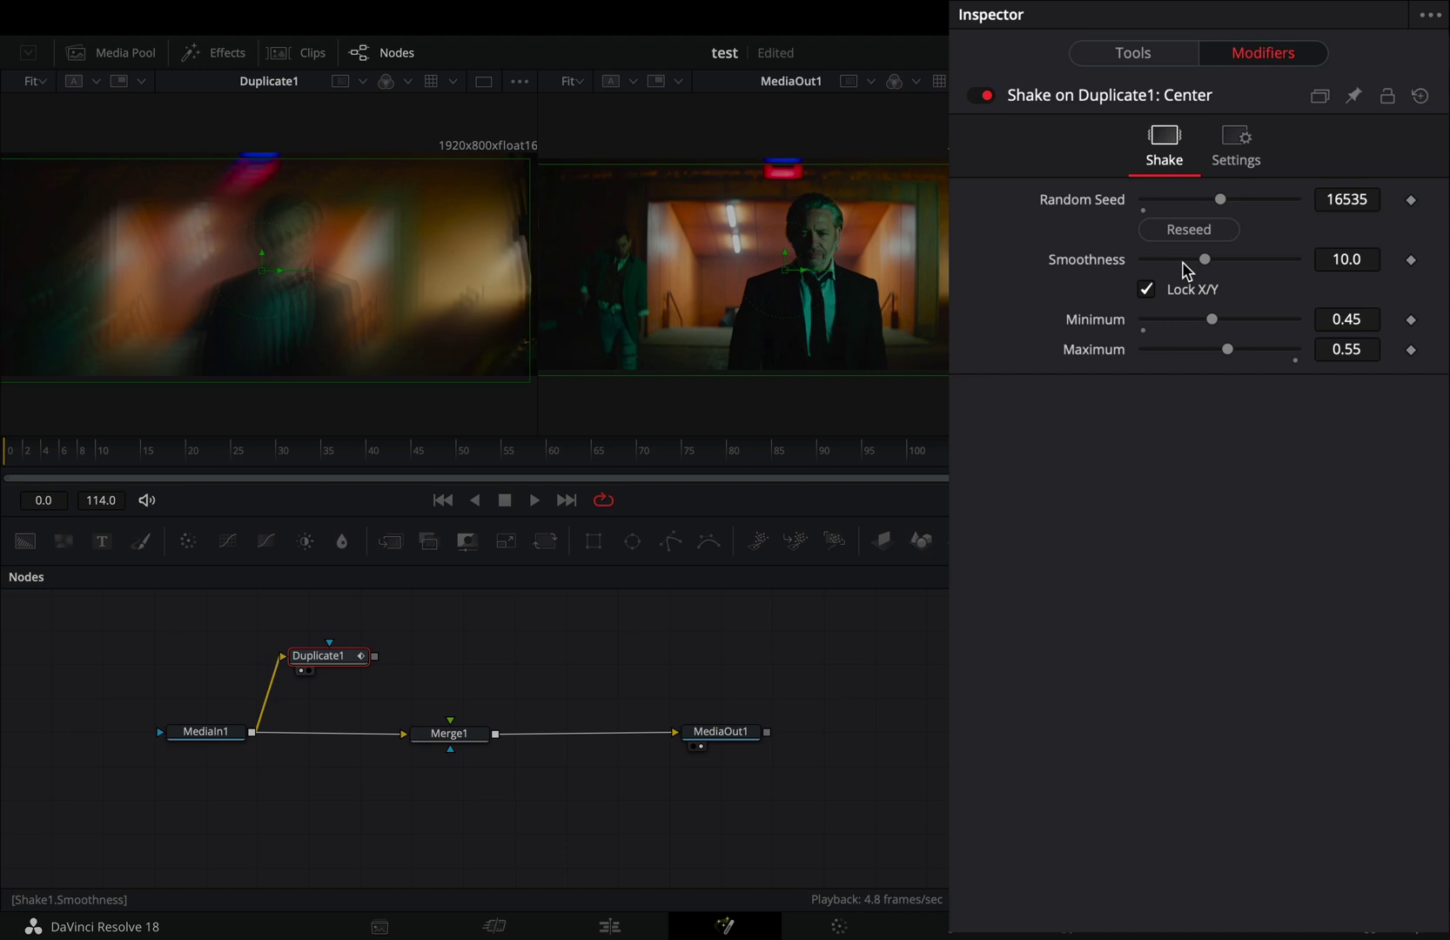
click(1182, 260)
Step: Add a cyan Glow1 after Duplicate1 (threshold 0.559, spread 0.614, red 0.307) feeding Merge1's foreground
key(Return)
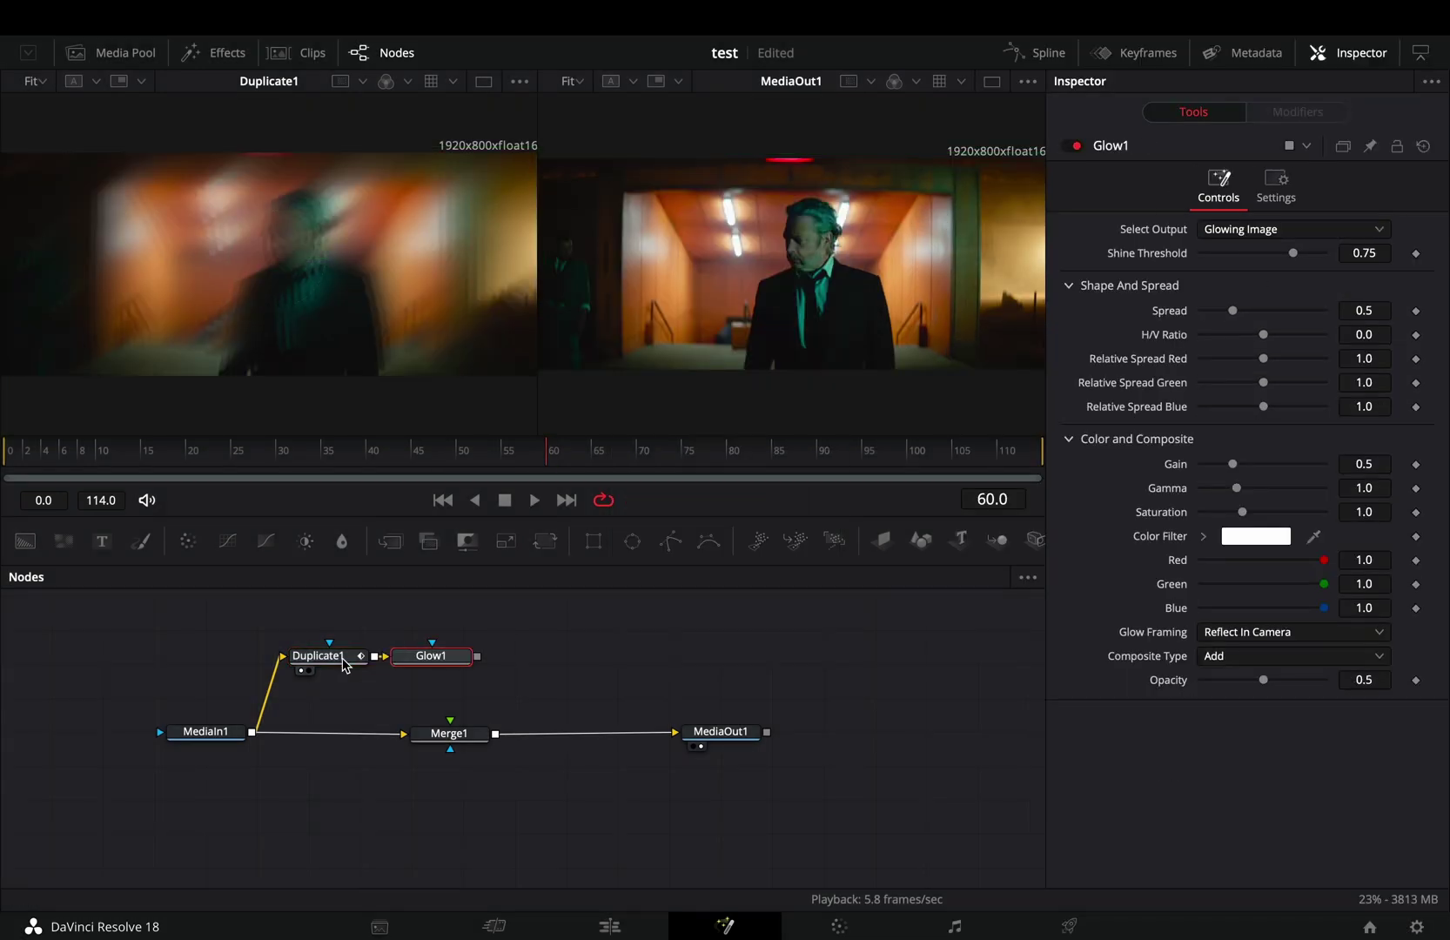
drag(1224, 229, 1229, 240)
drag(1296, 613, 1204, 623)
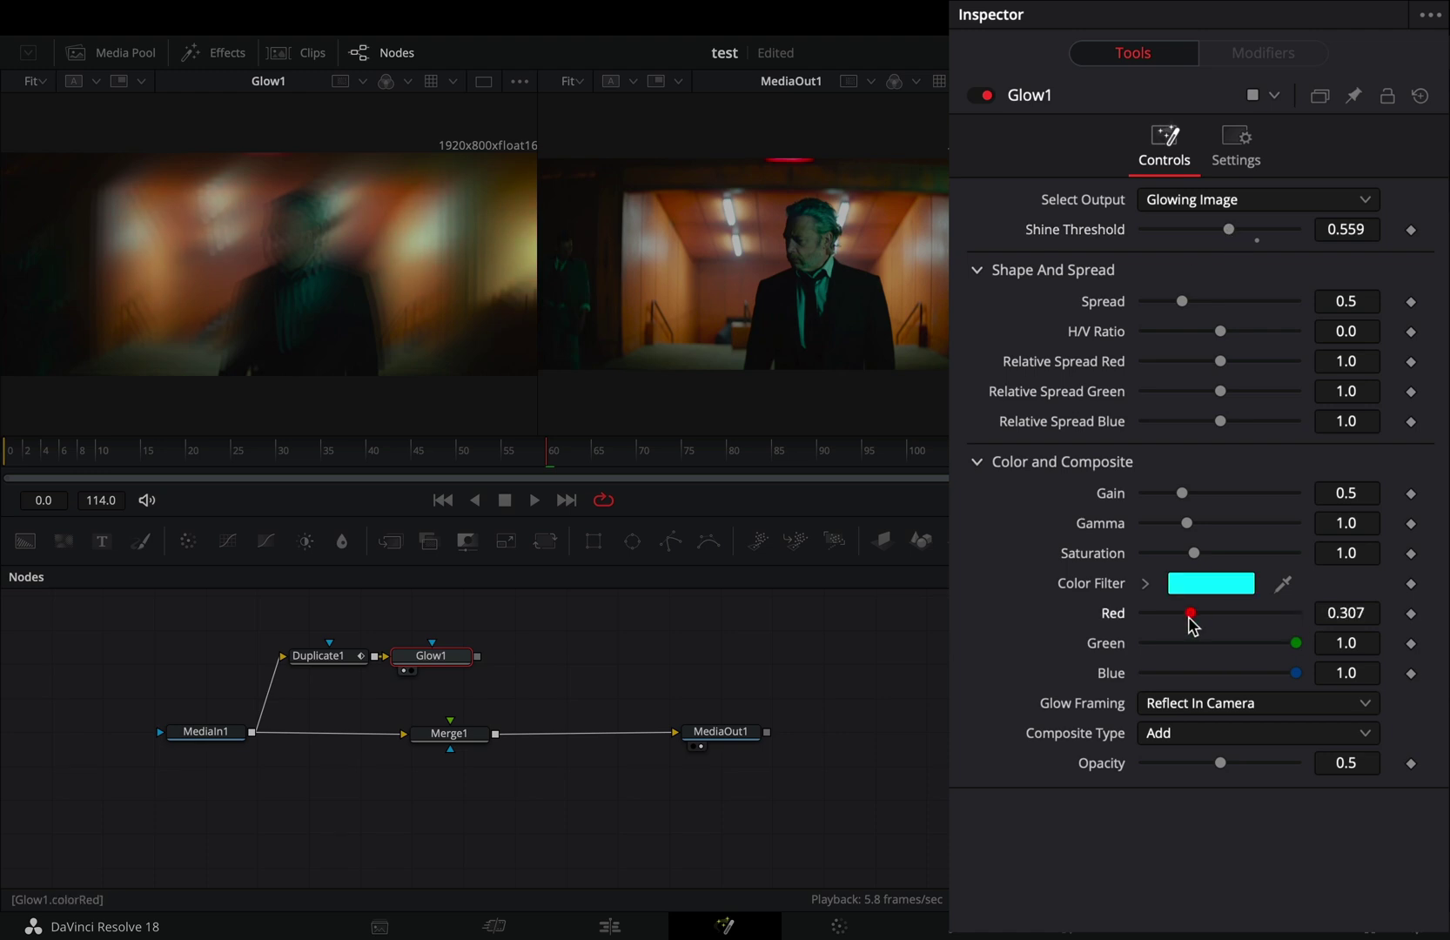
drag(479, 665, 455, 744)
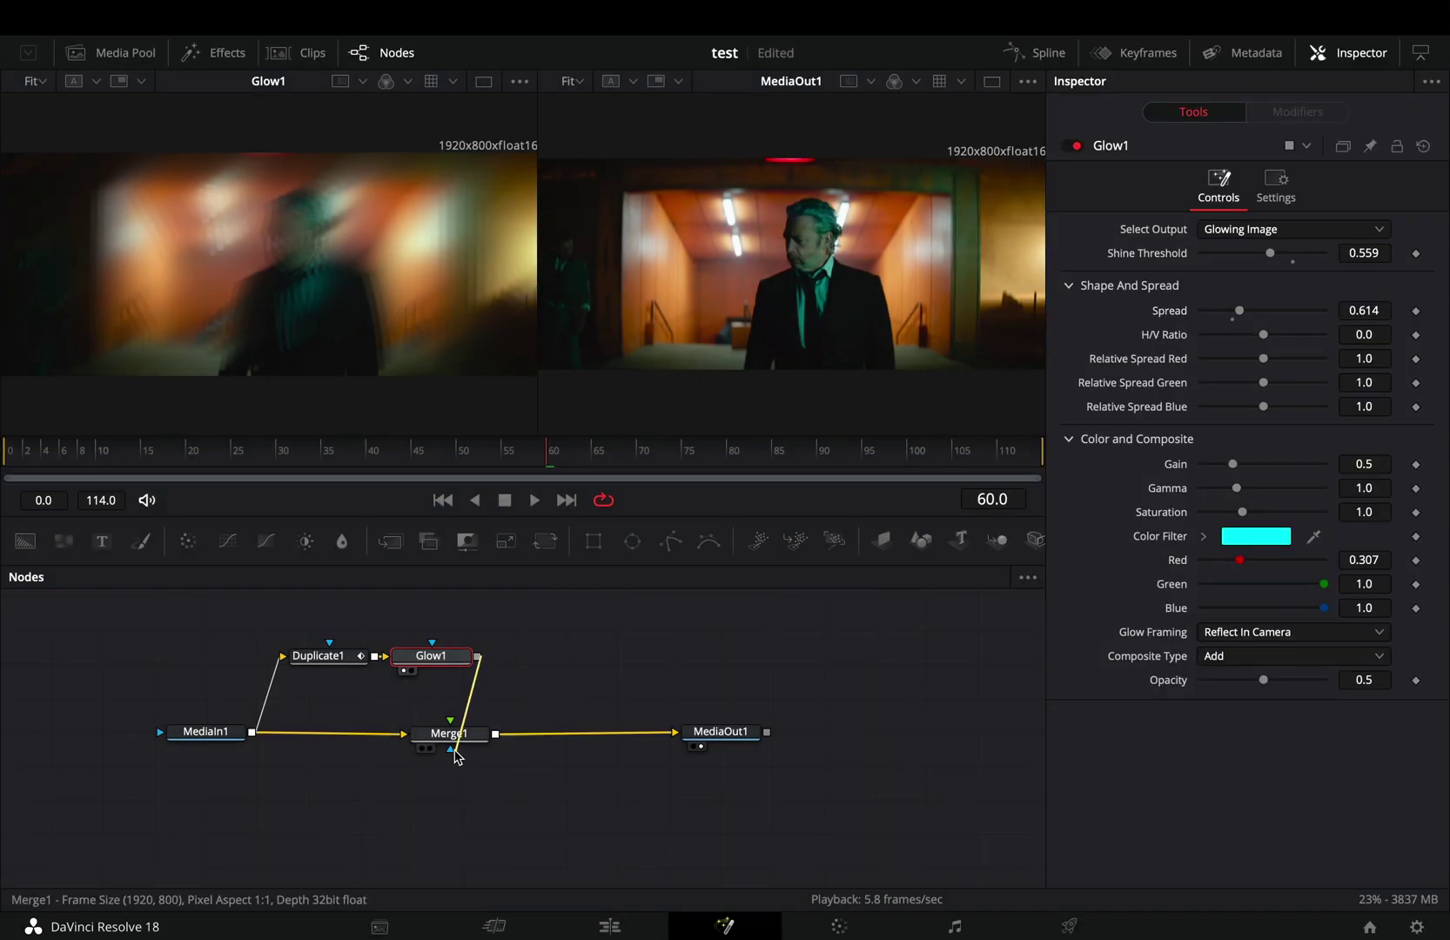
Step: Add a small Ellipse1 over the man's head, keyframing its centre to follow him through frame 60
click(633, 542)
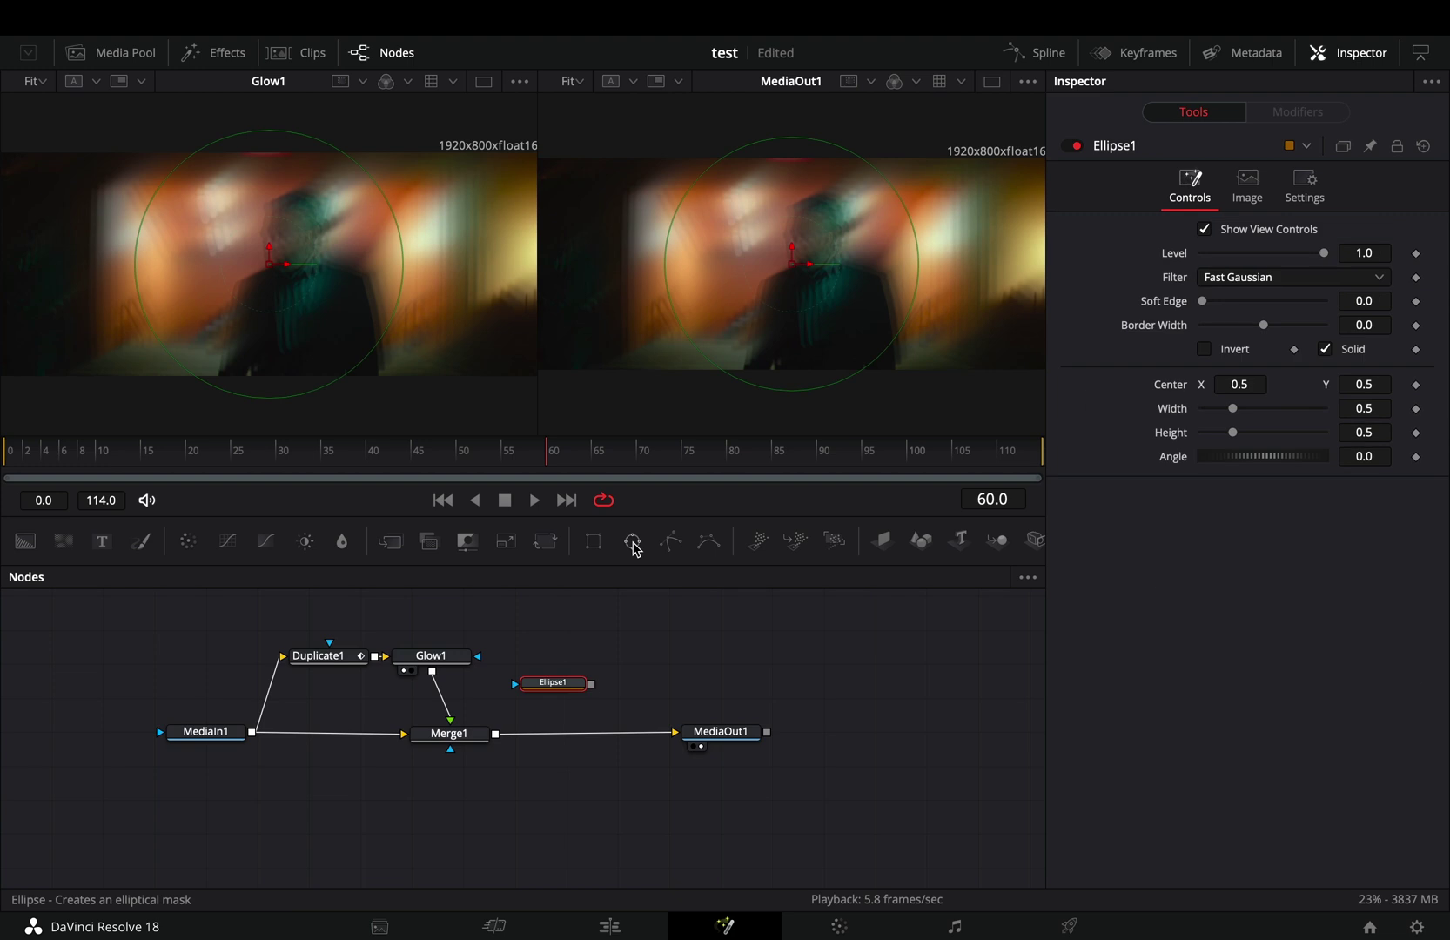
mouse_move(291, 302)
mouse_down()
mouse_move(346, 269)
mouse_move(285, 269)
mouse_up()
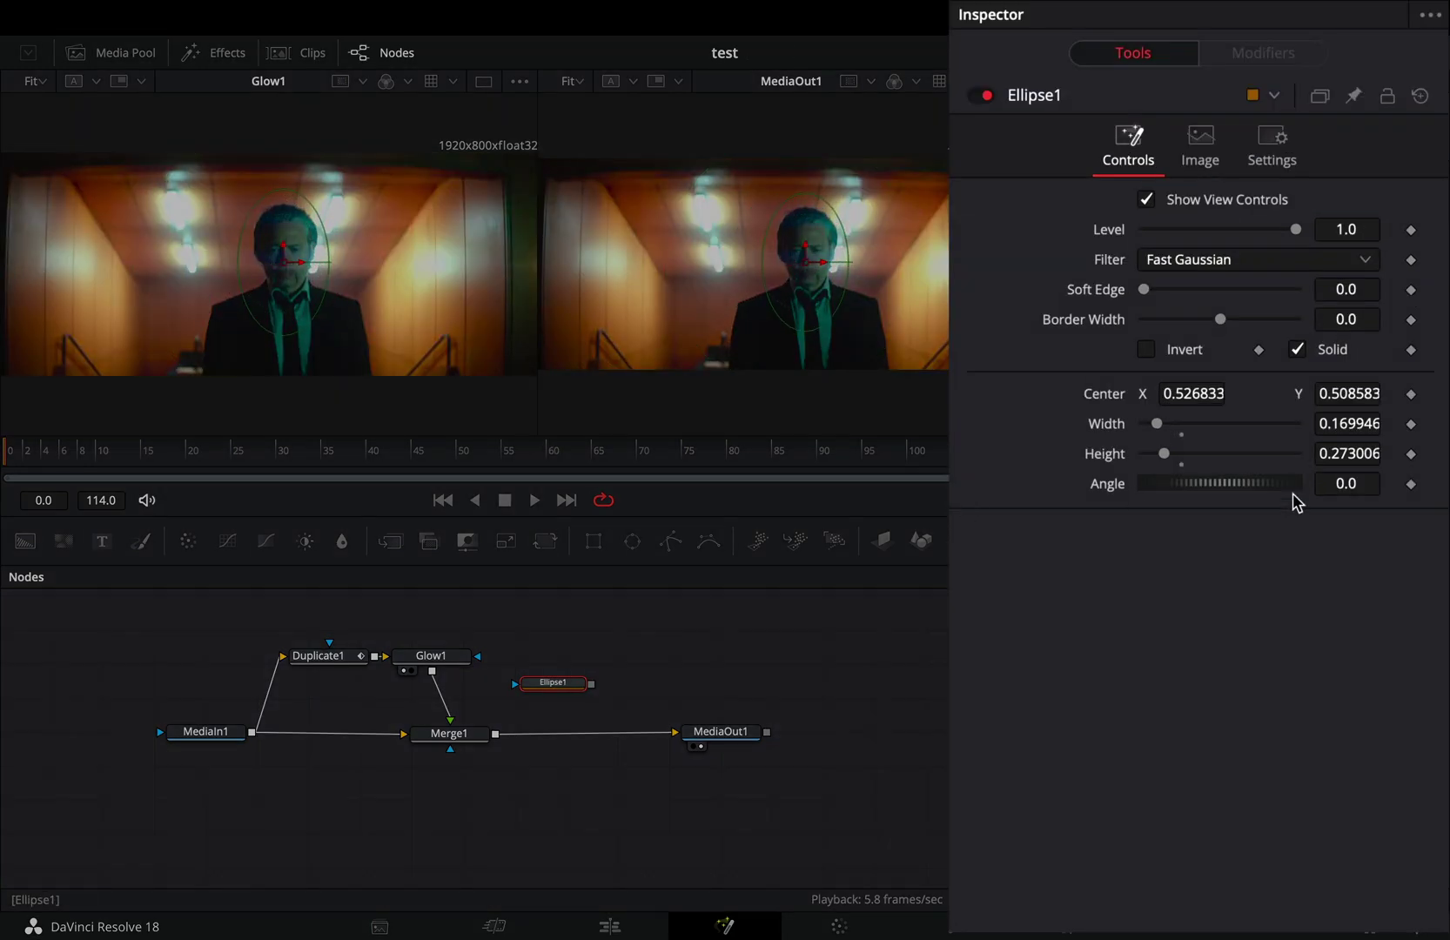
click(1411, 393)
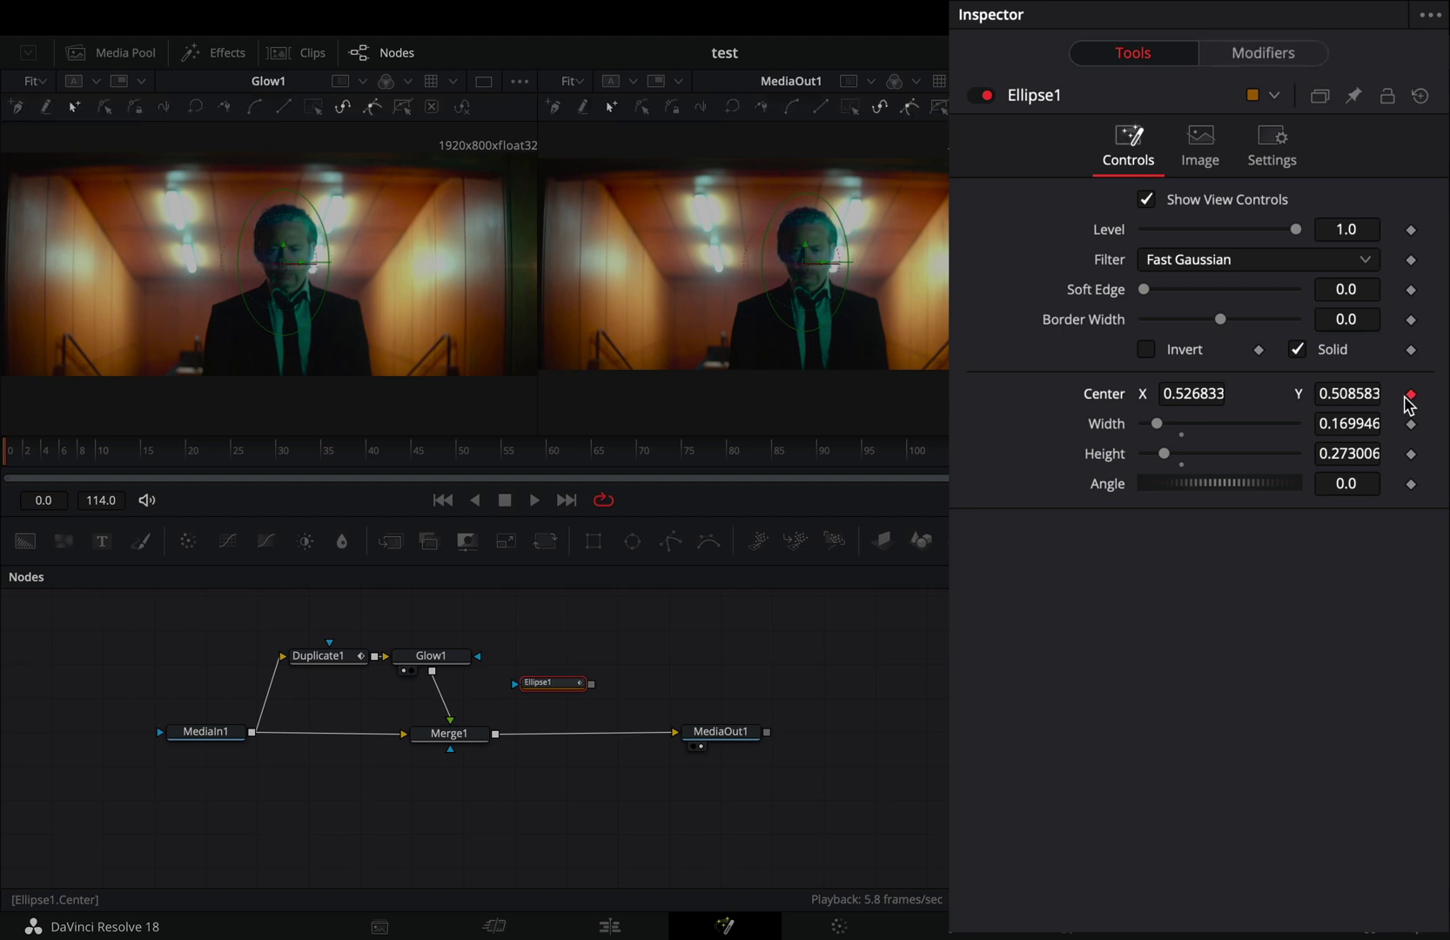
key(space)
mouse_move(283, 261)
mouse_down()
mouse_move(266, 240)
mouse_move(277, 256)
mouse_move(288, 242)
mouse_up()
click(204, 732)
key(1)
click(538, 683)
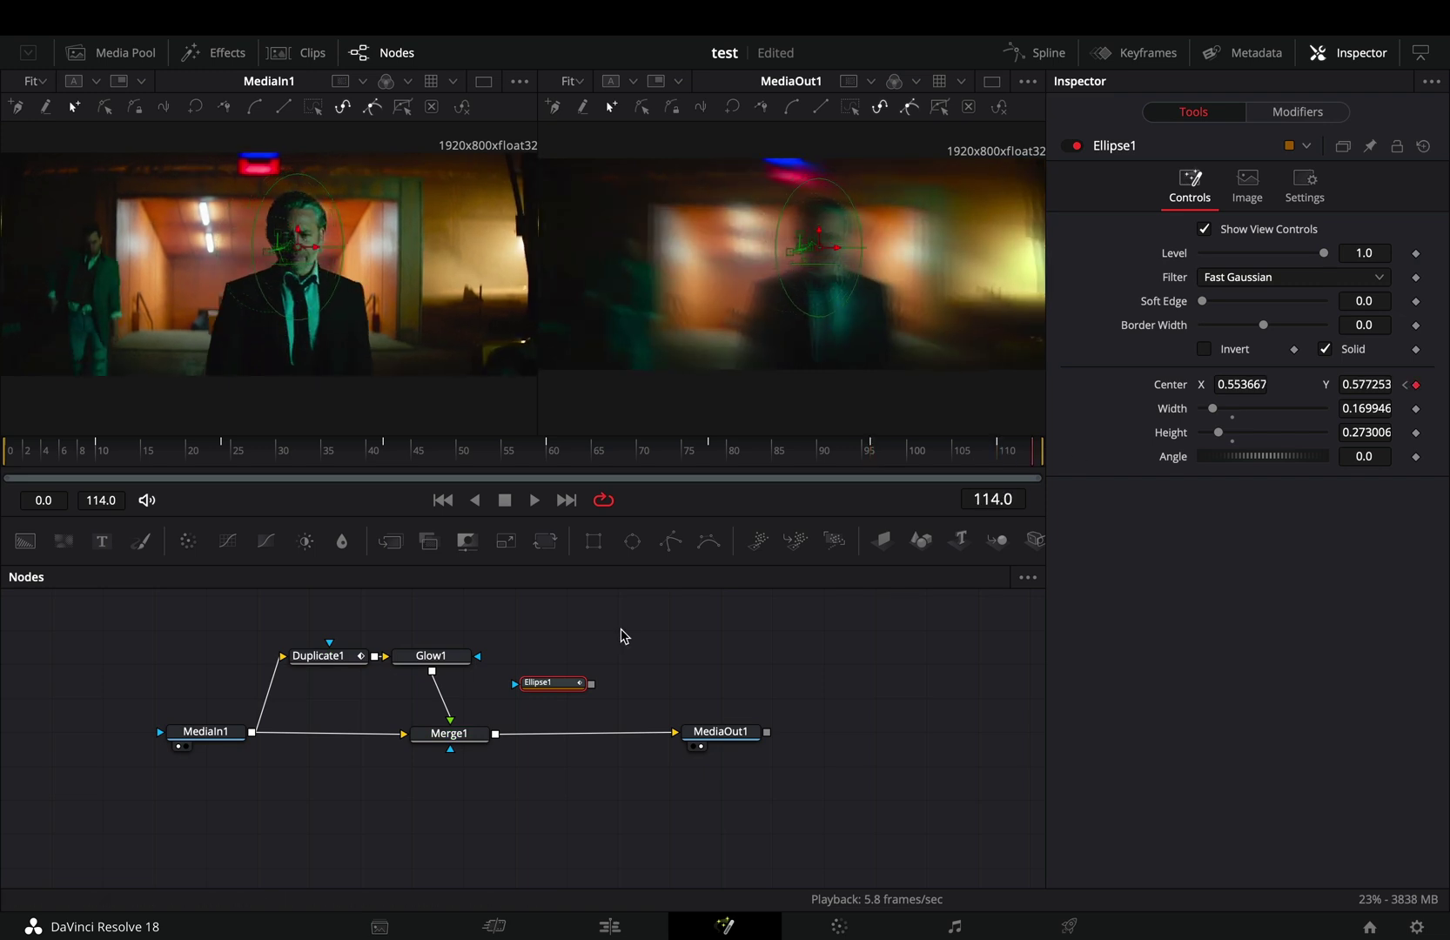
Step: Use Ellipse1 as Merge1's inverted, soft-edged effect mask with border width -0.016
drag(493, 714, 451, 751)
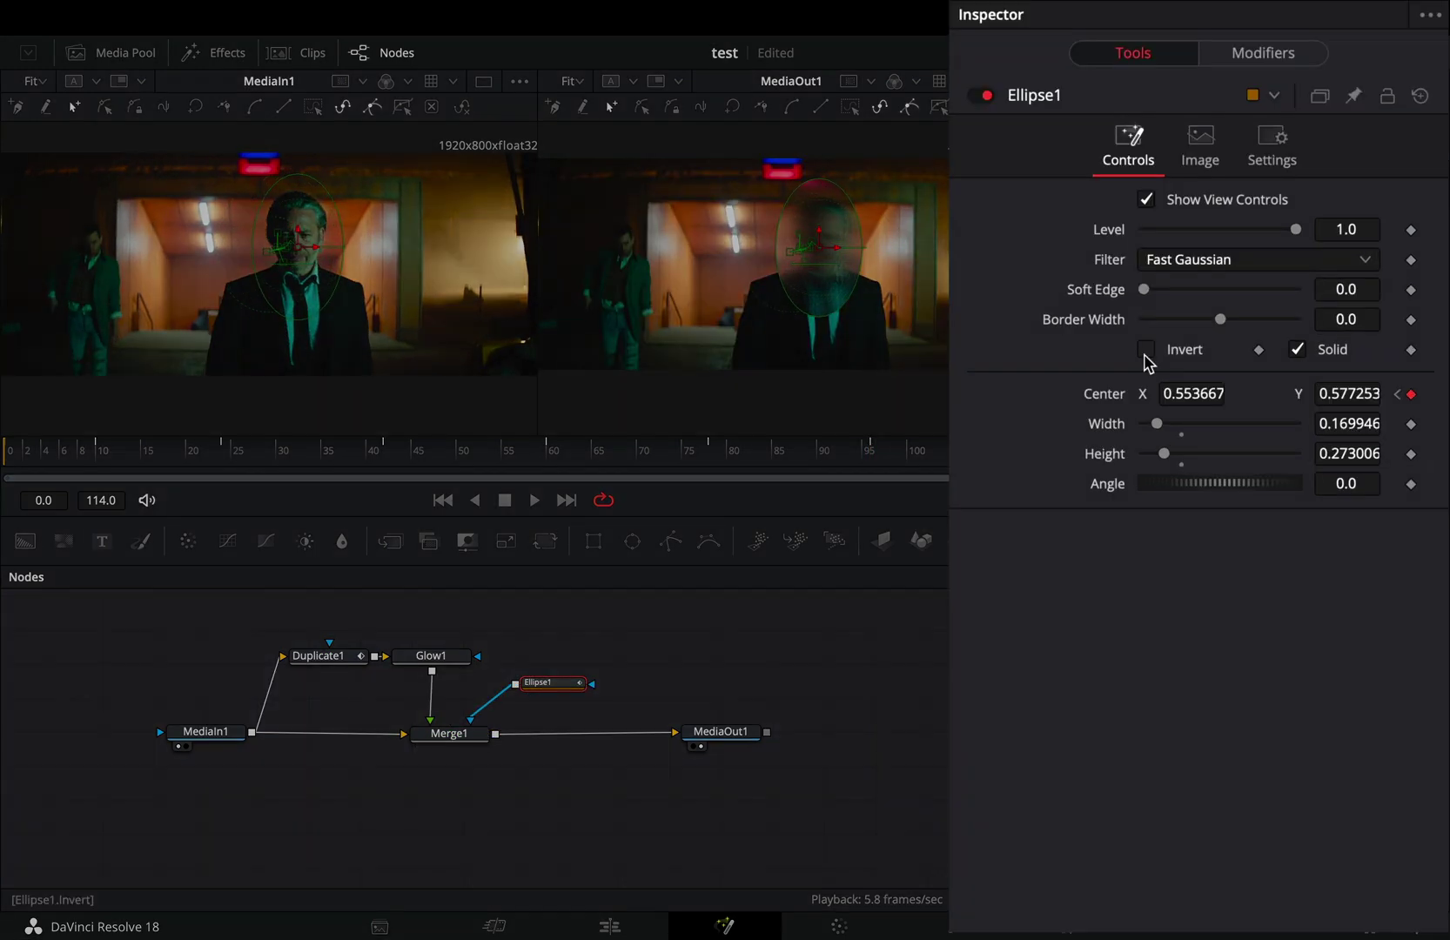
click(1146, 351)
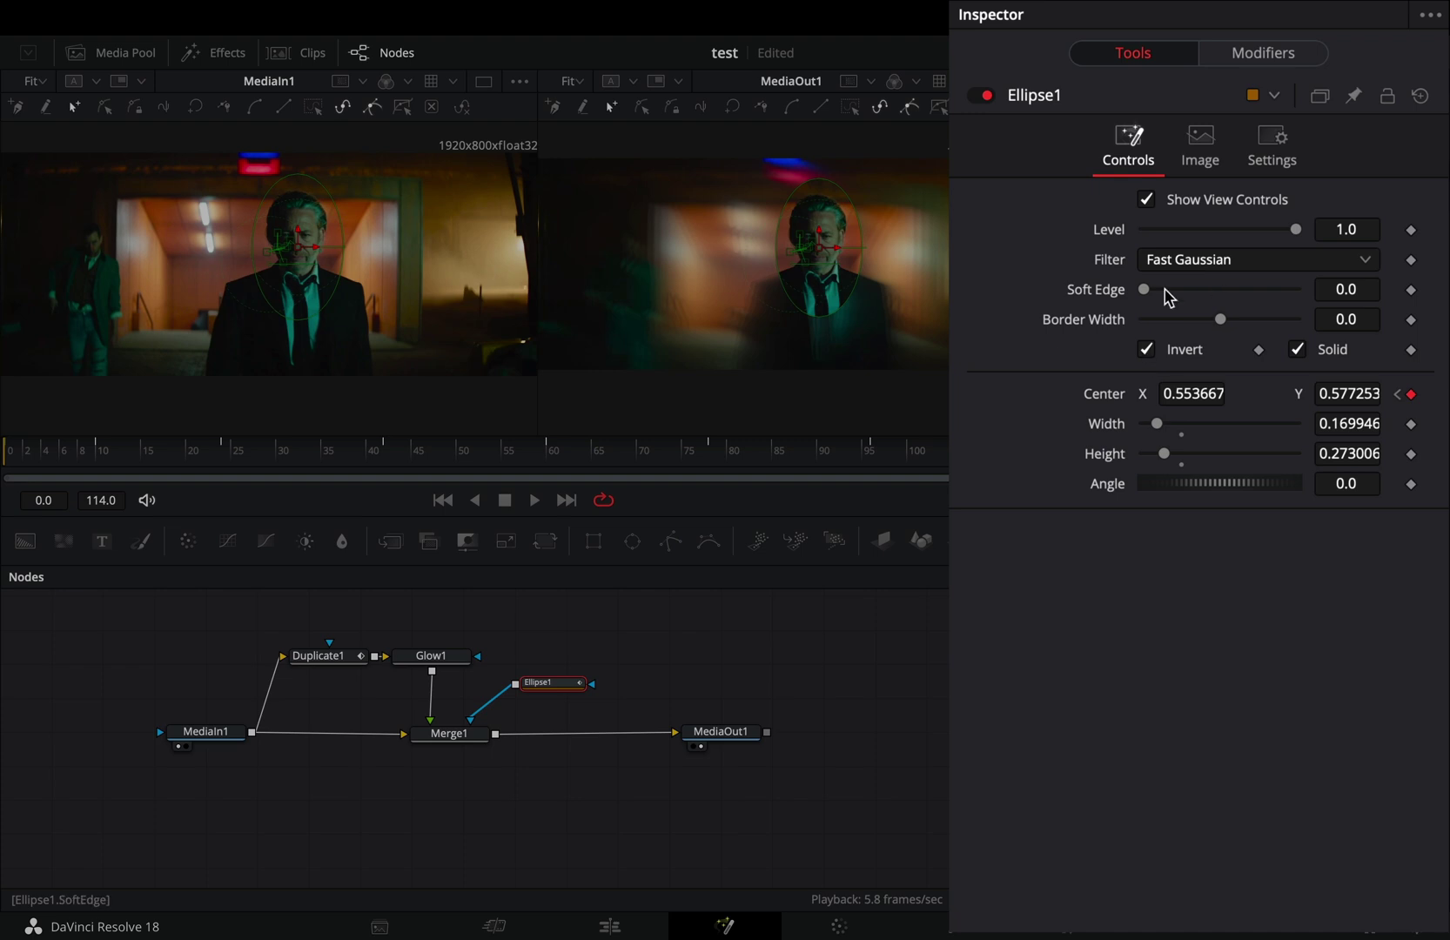
drag(1220, 319, 1214, 321)
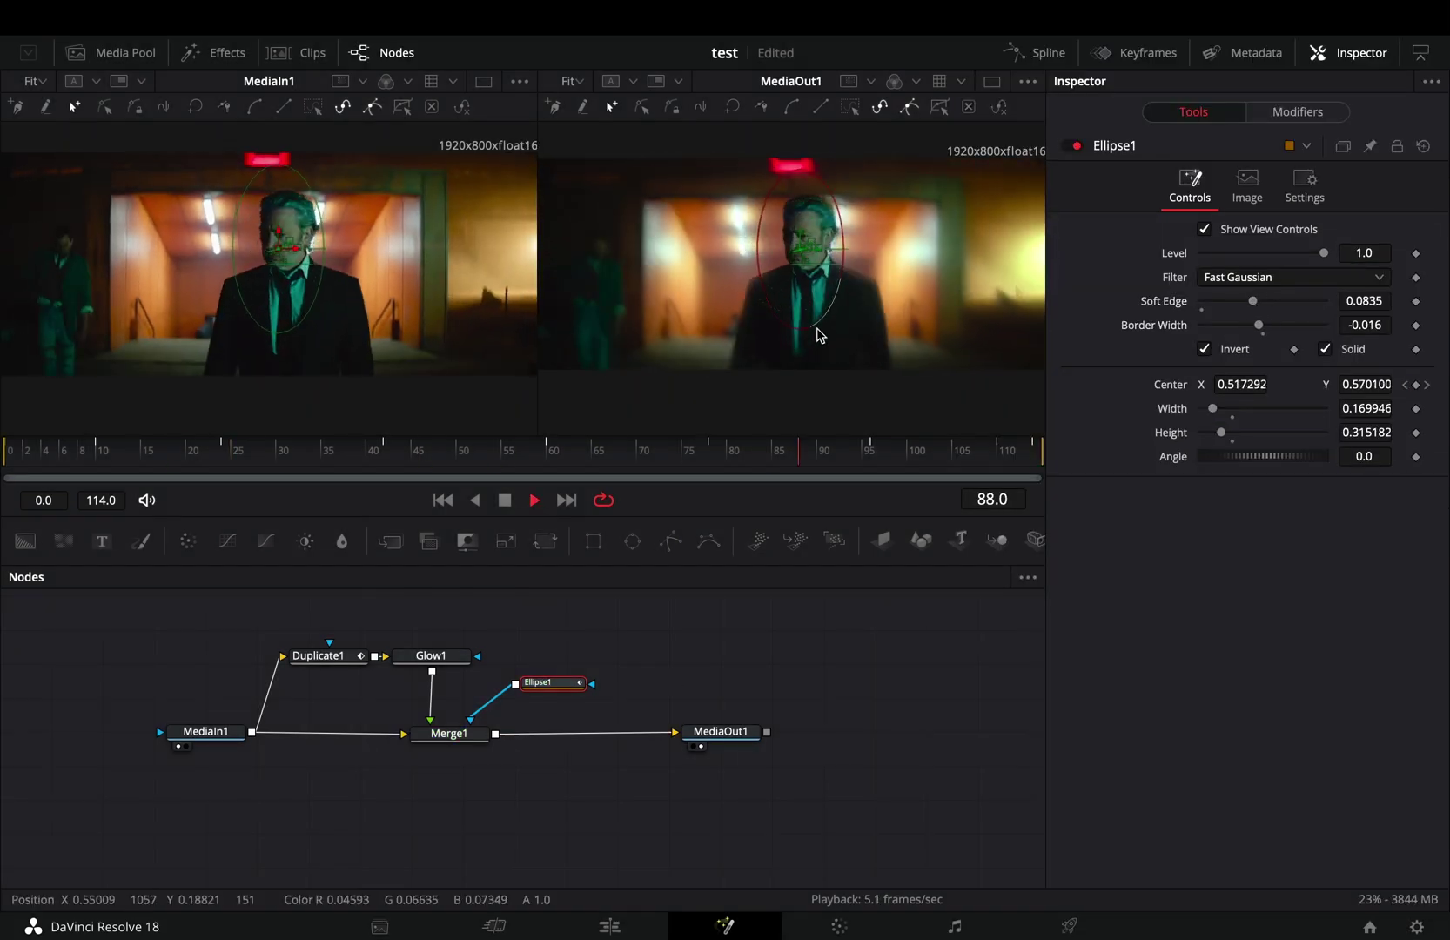
Step: Narrow Duplicate1's shake range to minimum 0.485 and maximum 0.525
click(1364, 326)
text(0.485)
key(Return)
click(1363, 349)
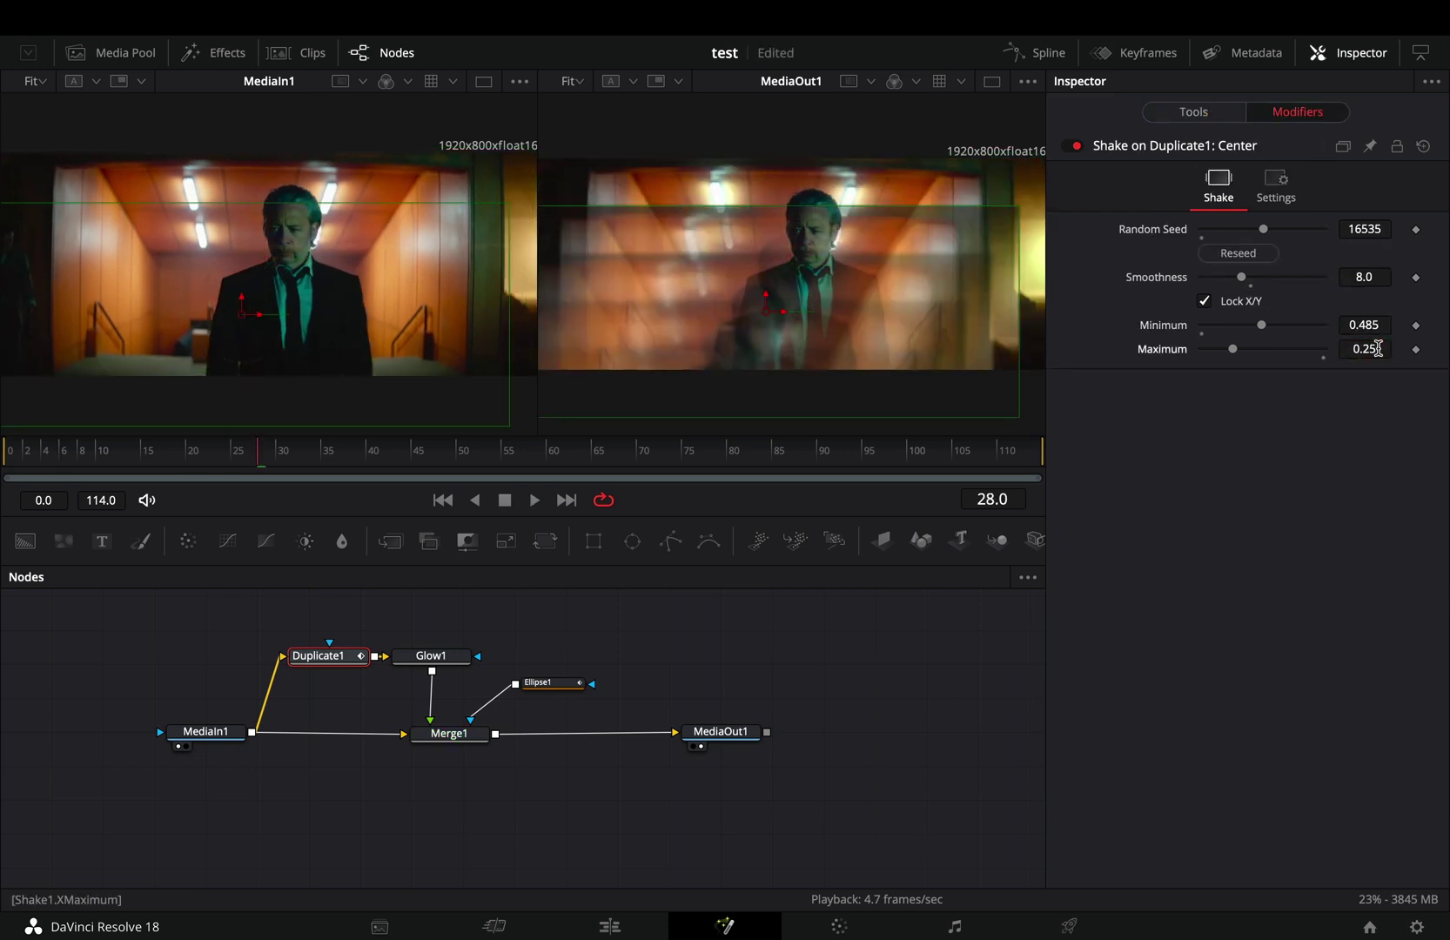